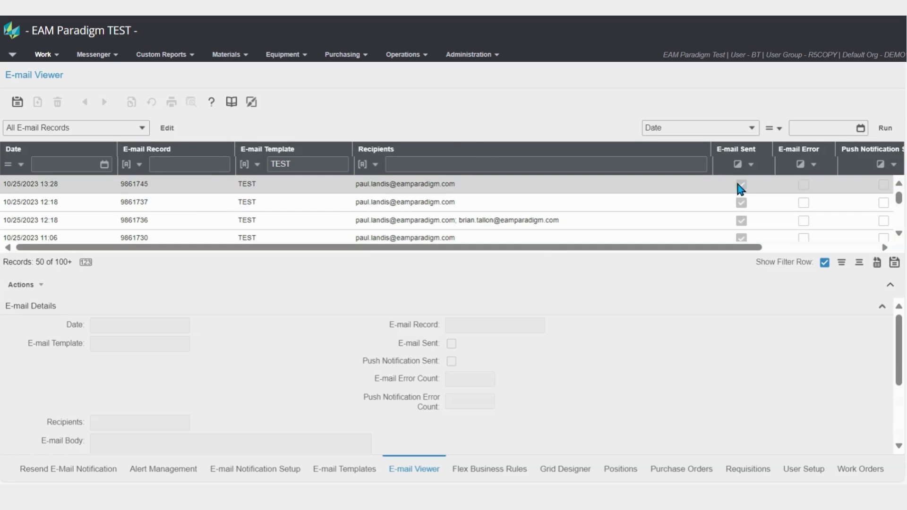
- Select row 9861745 in the E-mail Viewer to show it as sent, with zero errors and body 'Test'
{"action": "scroll", "coordinate": [699, 203], "scroll_direction": "down", "scroll_amount": 2}
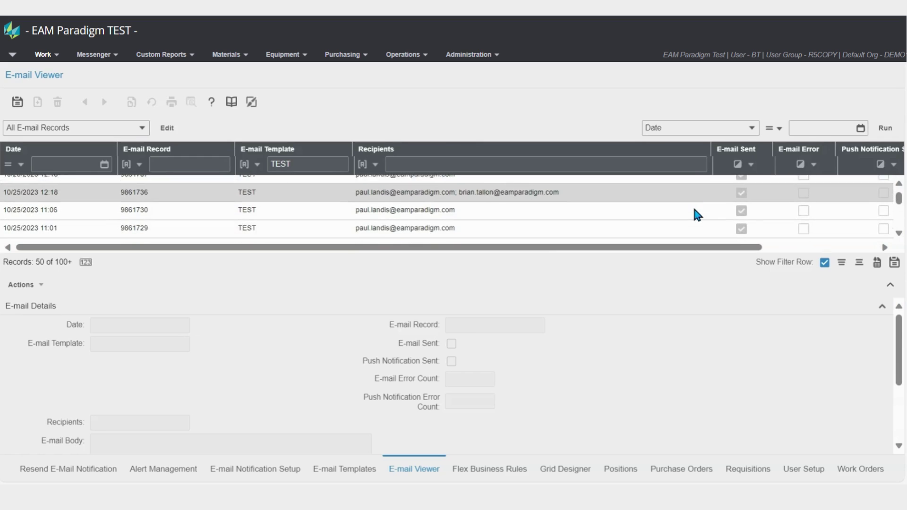
{"action": "scroll", "coordinate": [695, 210], "scroll_direction": "down", "scroll_amount": 2}
{"action": "scroll", "coordinate": [694, 209], "scroll_direction": "up", "scroll_amount": 5}
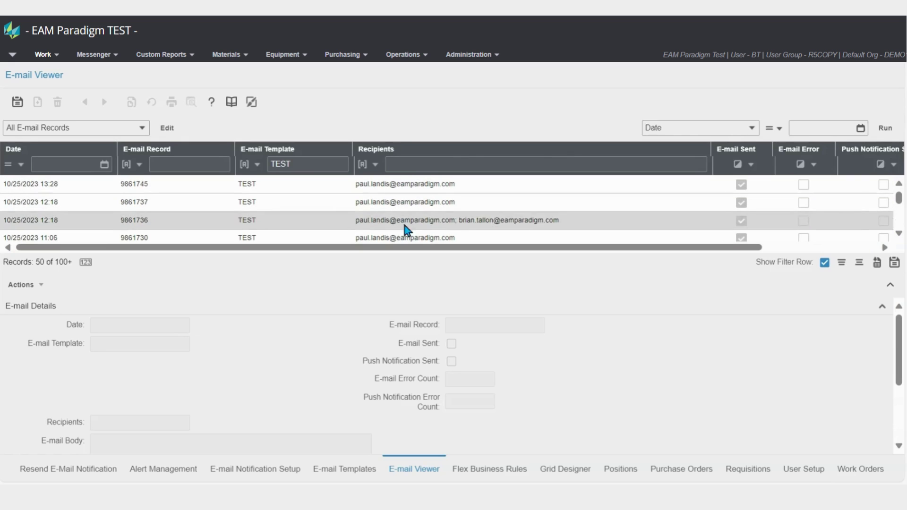
{"action": "left_click", "coordinate": [605, 185]}
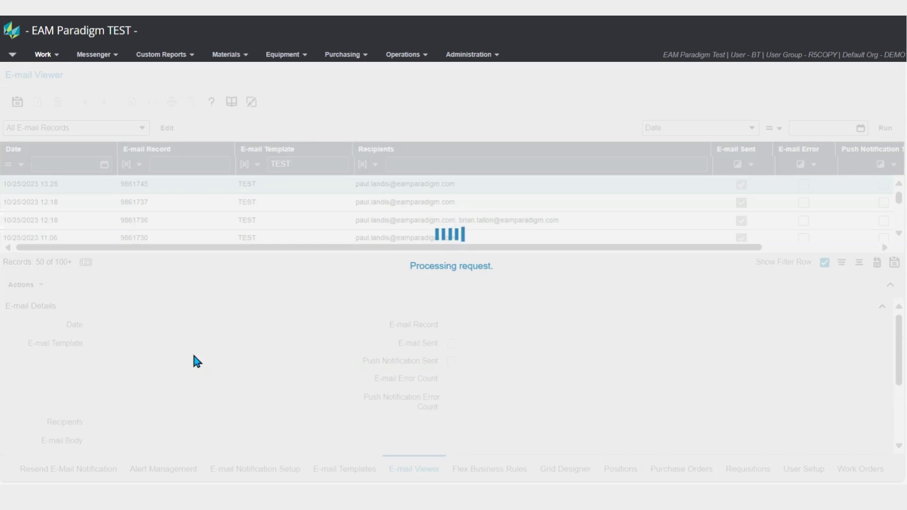
{"action": "scroll", "coordinate": [188, 368], "scroll_direction": "down", "scroll_amount": 3}
{"action": "scroll", "coordinate": [142, 416], "scroll_direction": "up", "scroll_amount": 3}
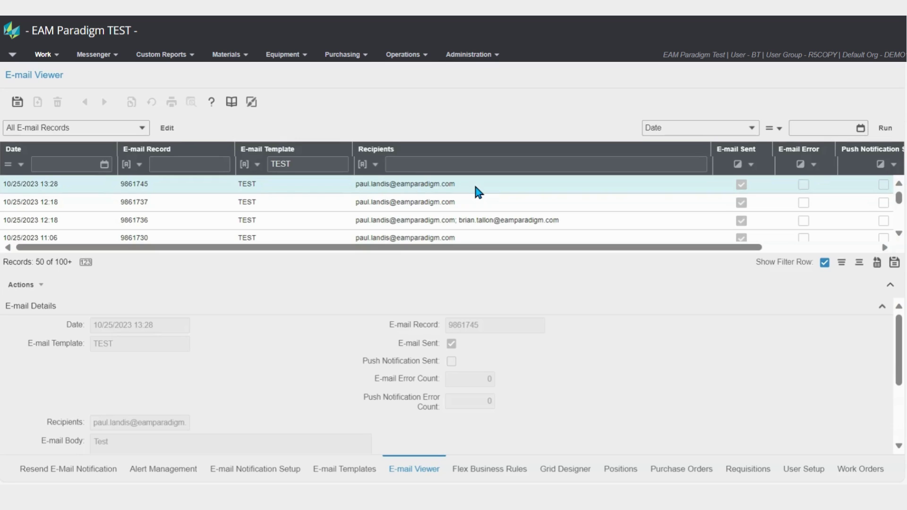
- Open record 9861745 (TEST template, 10/25/2023 13:28) from the full-width Resend E-Mail Notification list
{"action": "left_click", "coordinate": [62, 477]}
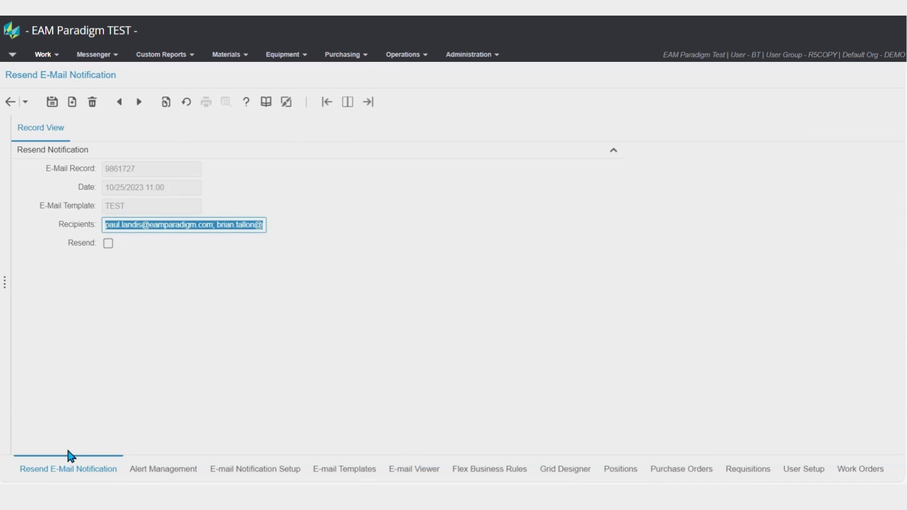
{"action": "left_click", "coordinate": [348, 102]}
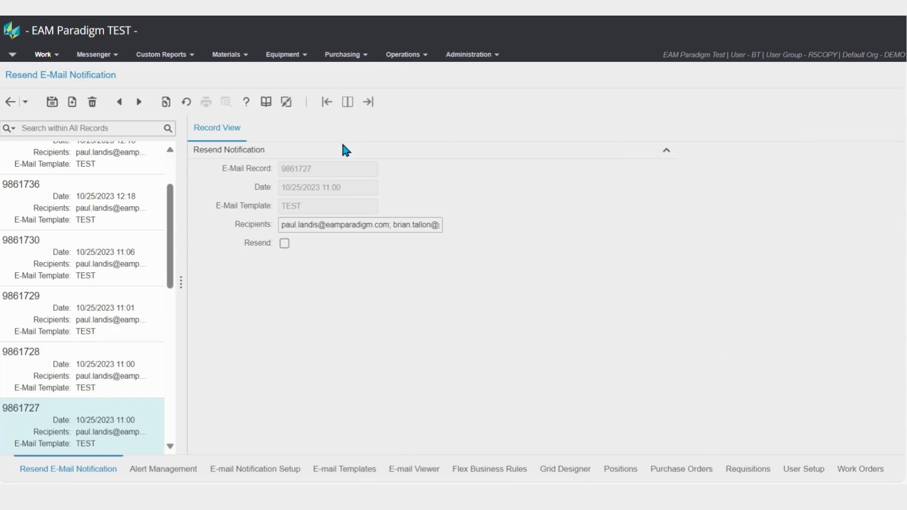
{"action": "left_click", "coordinate": [368, 101]}
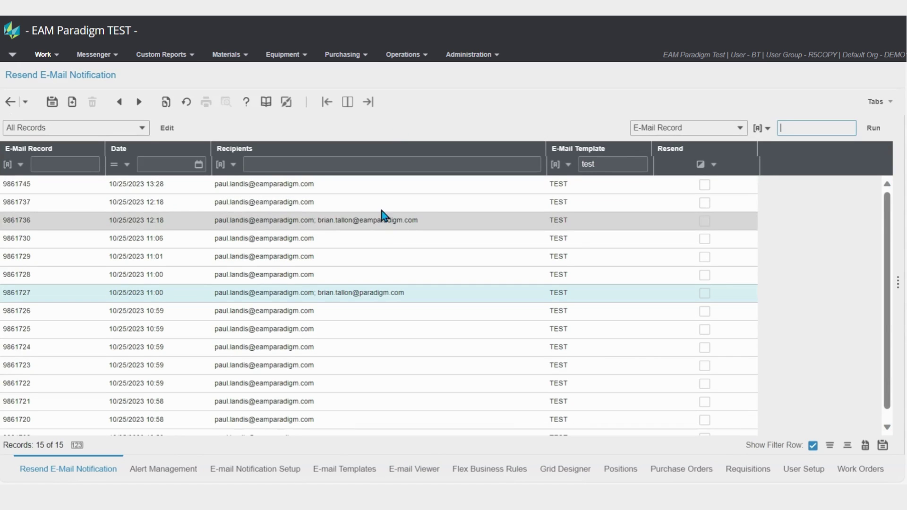
{"action": "left_click", "coordinate": [385, 188]}
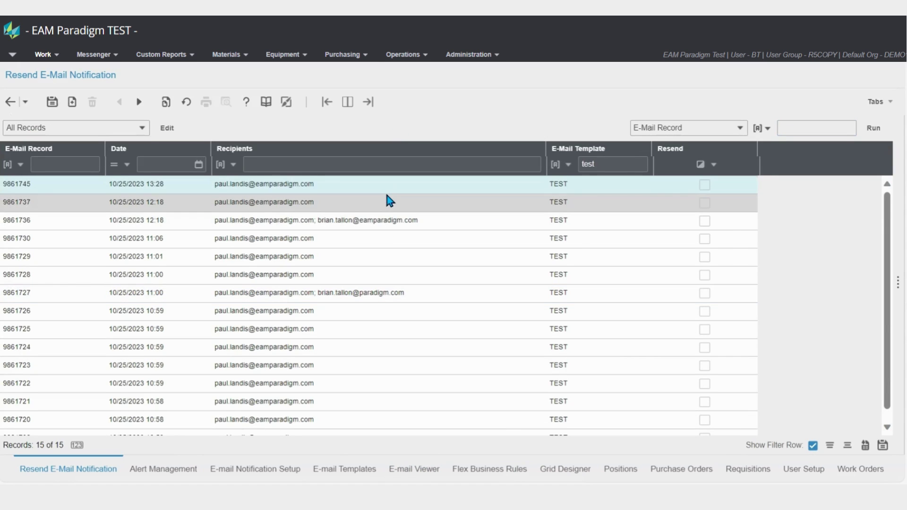
{"action": "double_click", "coordinate": [388, 188]}
{"action": "key", "text": "ctrl+c"}
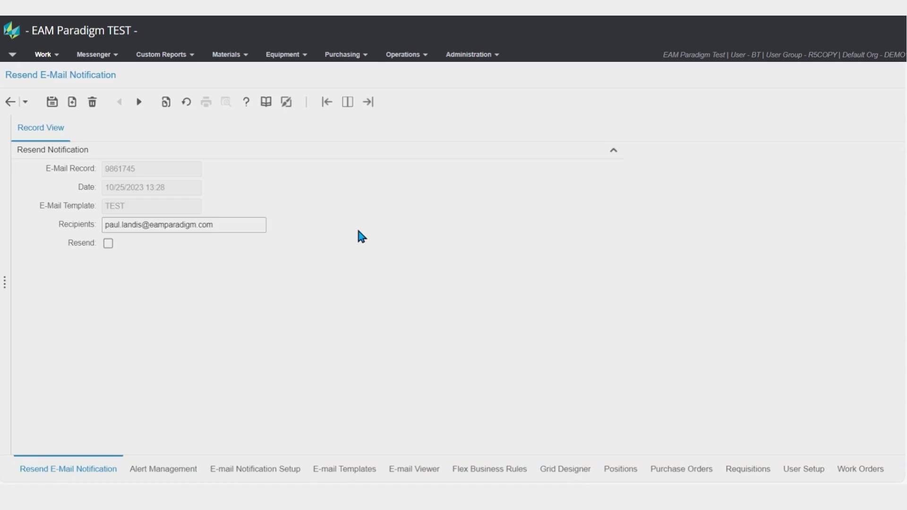
- Tick Resend and re-enter the first recipient's saved address in the Recipients field
{"action": "left_click", "coordinate": [110, 243]}
{"action": "left_click", "coordinate": [224, 224]}
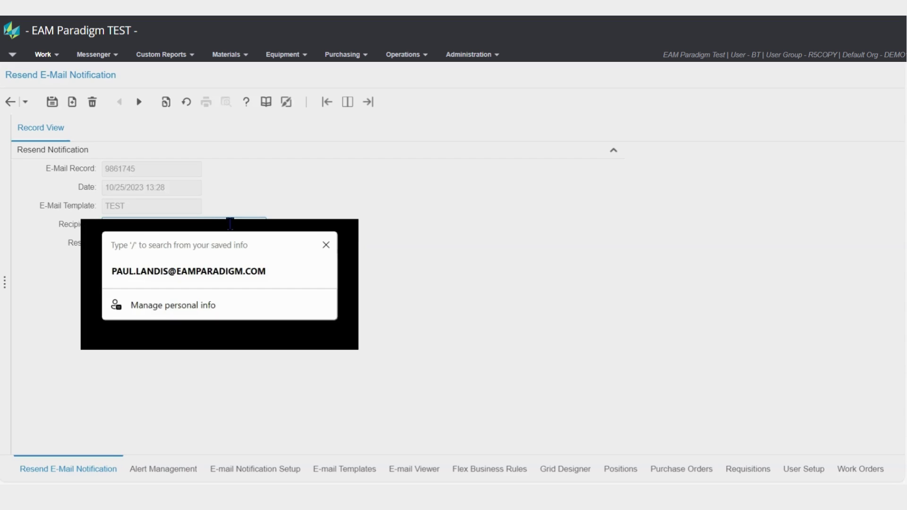
{"action": "key", "text": "ctrl+v"}
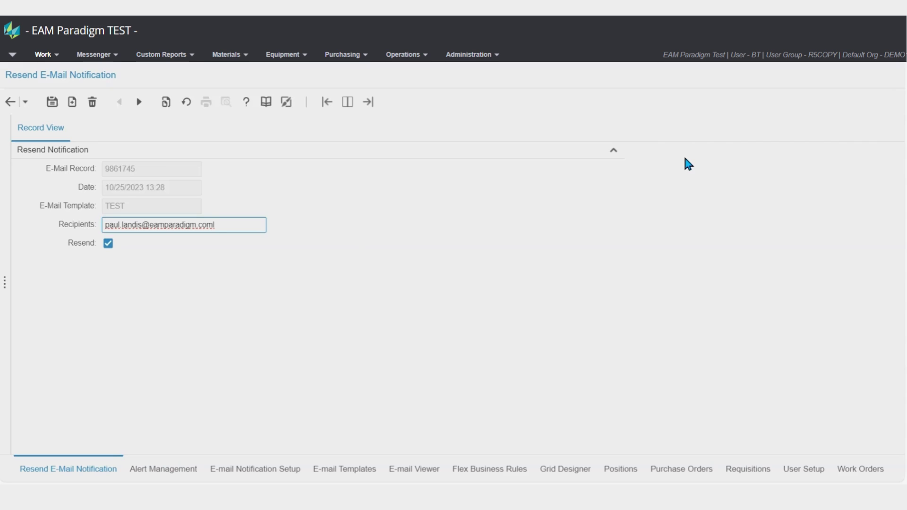
{"action": "left_click", "coordinate": [242, 220]}
{"action": "key", "text": "ctrl+a"}
{"action": "key", "text": "BackSpace"}
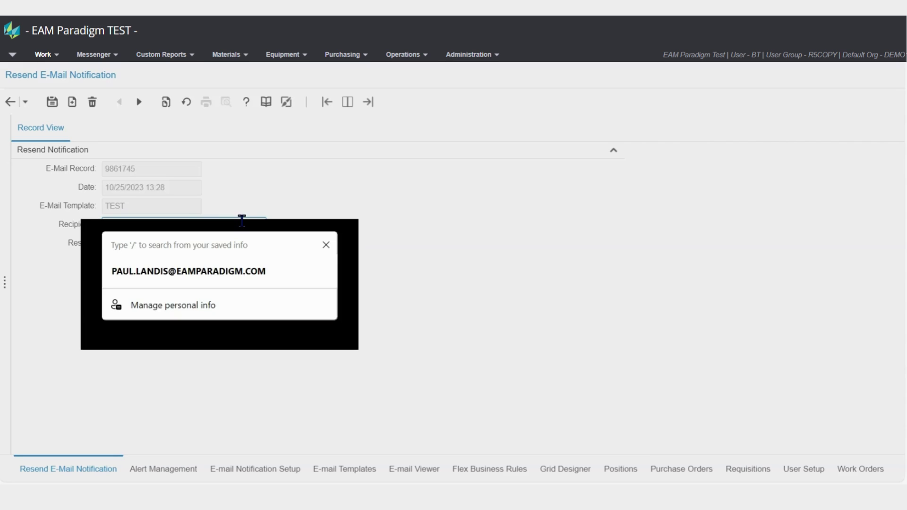
{"action": "key", "text": "ctrl+v"}
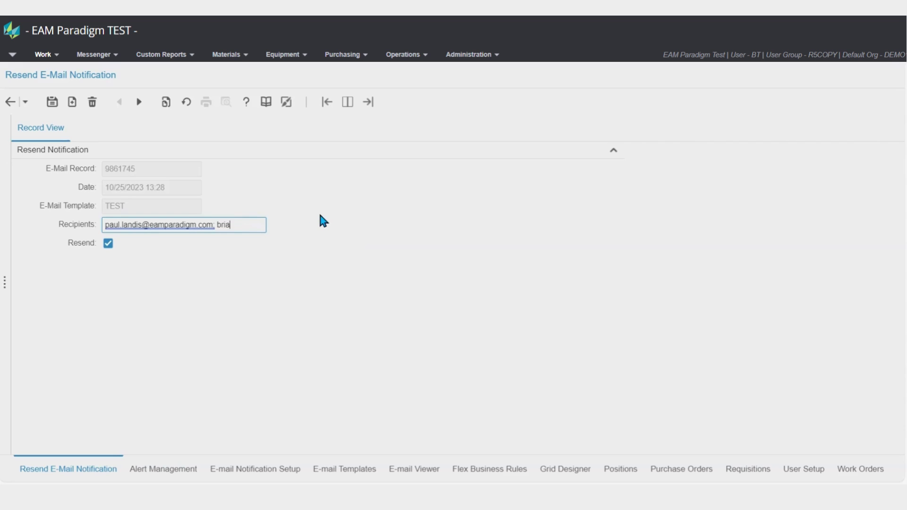
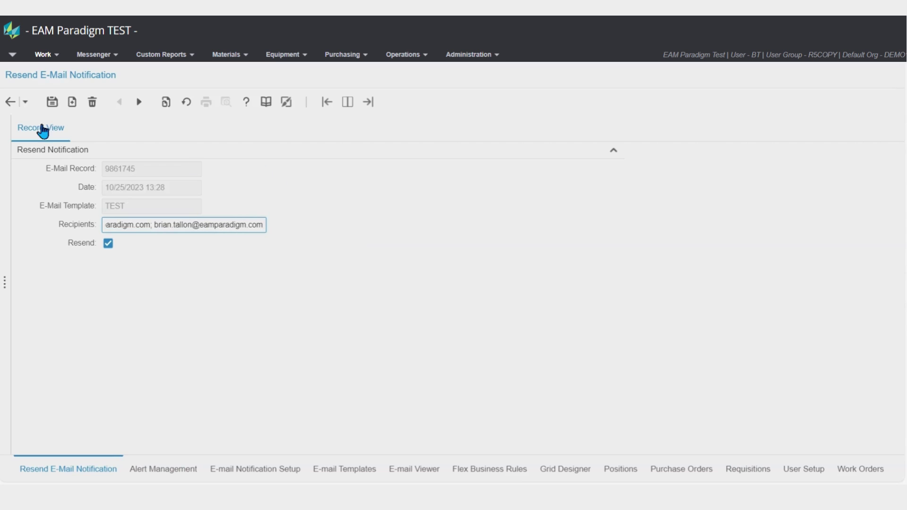
- Append a semicolon and the second recipient's eamparadigm.com address to Recipients
{"action": "double_click", "coordinate": [134, 170]}
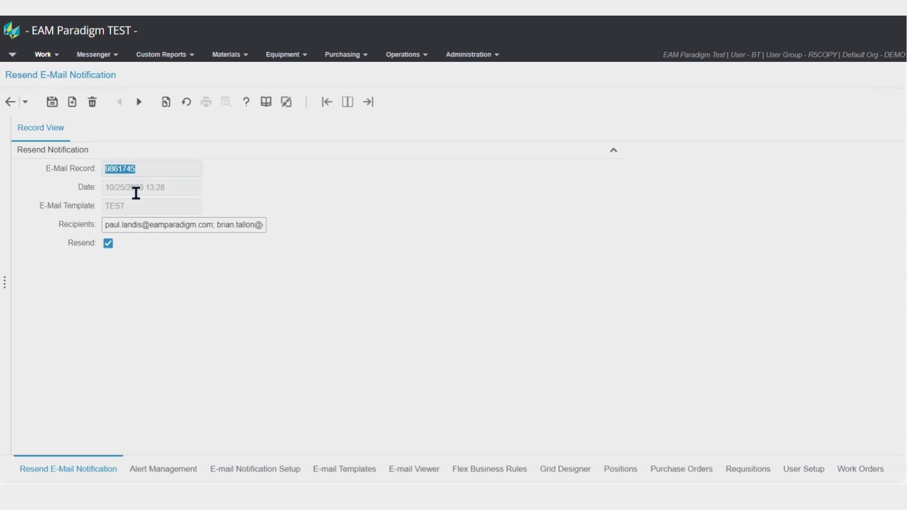
- Save record 9861745 on the Resend E-Mail Notification screen, which clears its Resend flag
{"action": "left_click", "coordinate": [427, 476]}
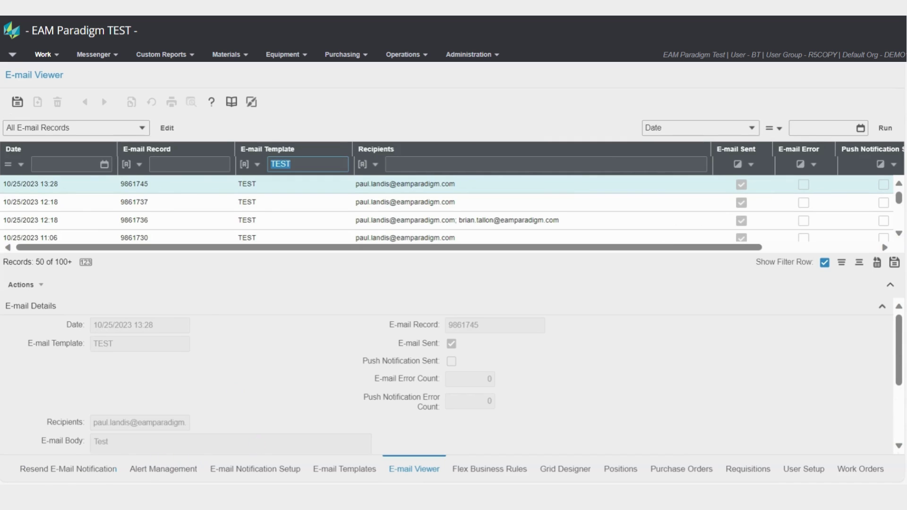
{"action": "left_click", "coordinate": [69, 471]}
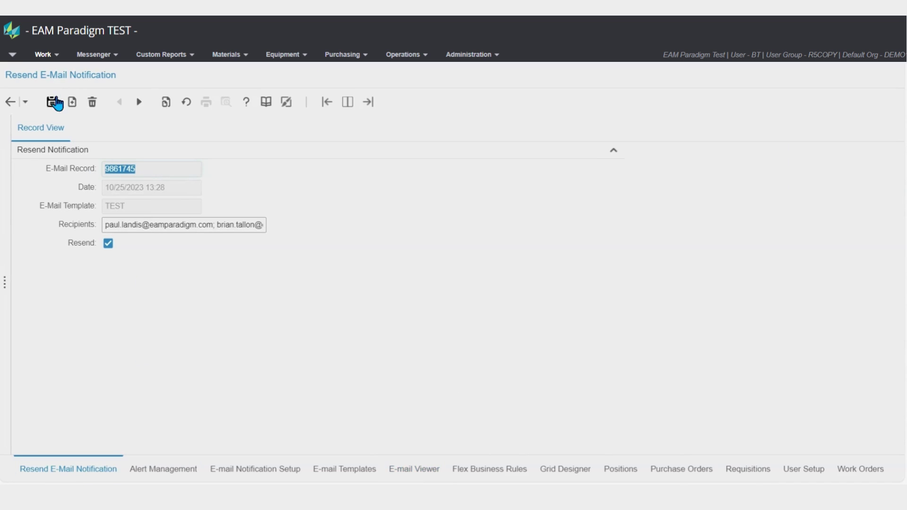
{"action": "left_click", "coordinate": [56, 103]}
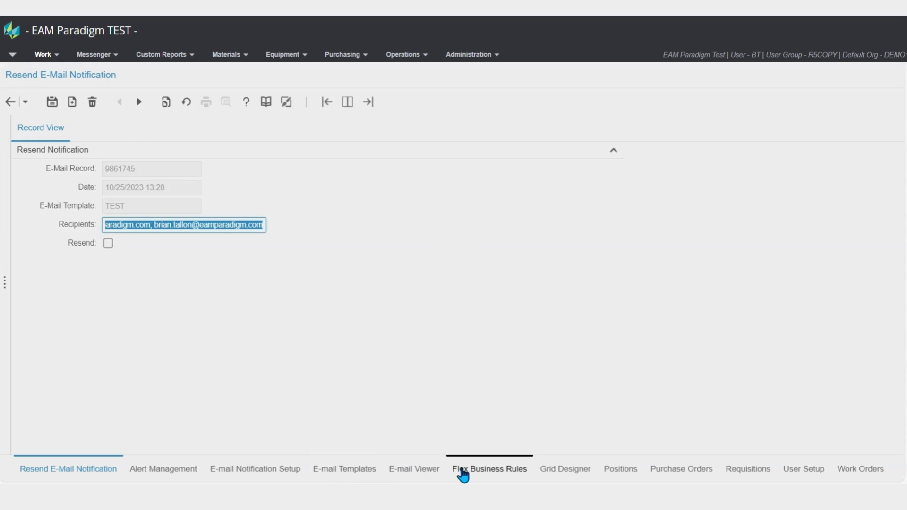
- Rerun the E-mail Viewer query and reselect 9861745, showing two recipients and E-mail Sent cleared
{"action": "left_click", "coordinate": [401, 472]}
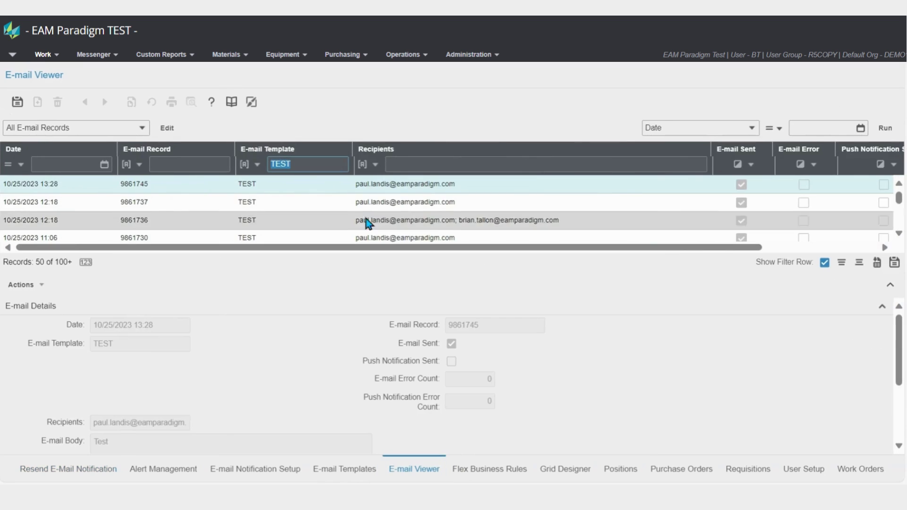
{"action": "left_click", "coordinate": [884, 128]}
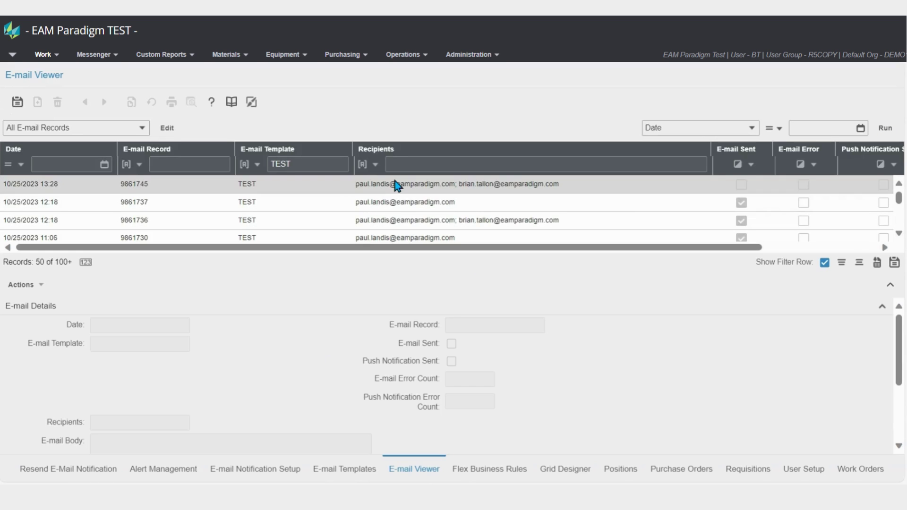
{"action": "left_click", "coordinate": [396, 185]}
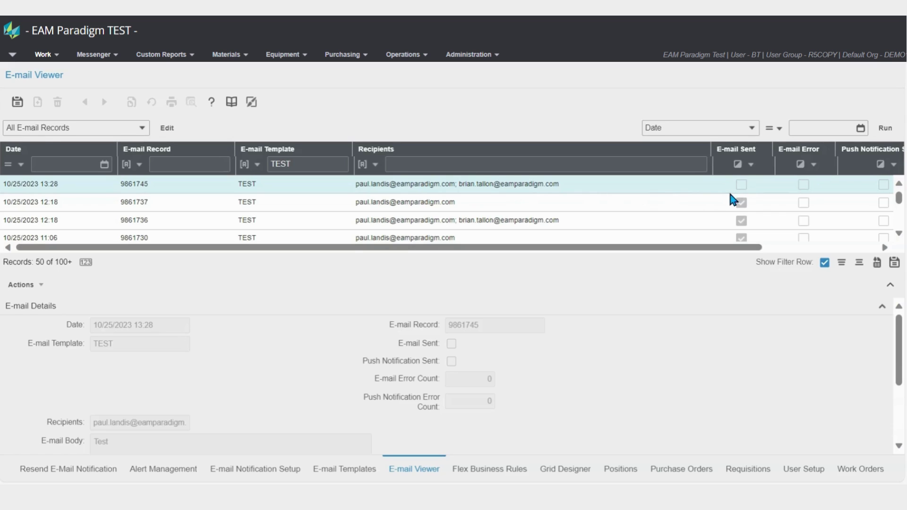
{"action": "left_click", "coordinate": [885, 129]}
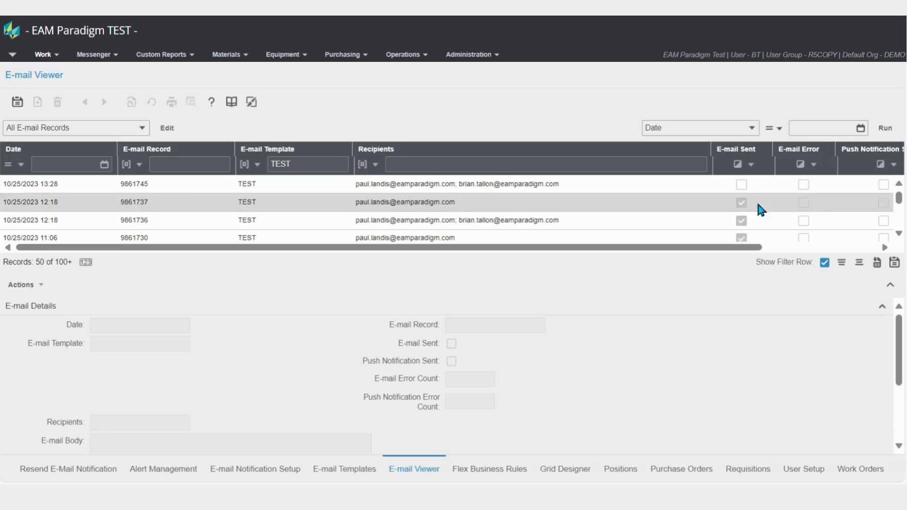